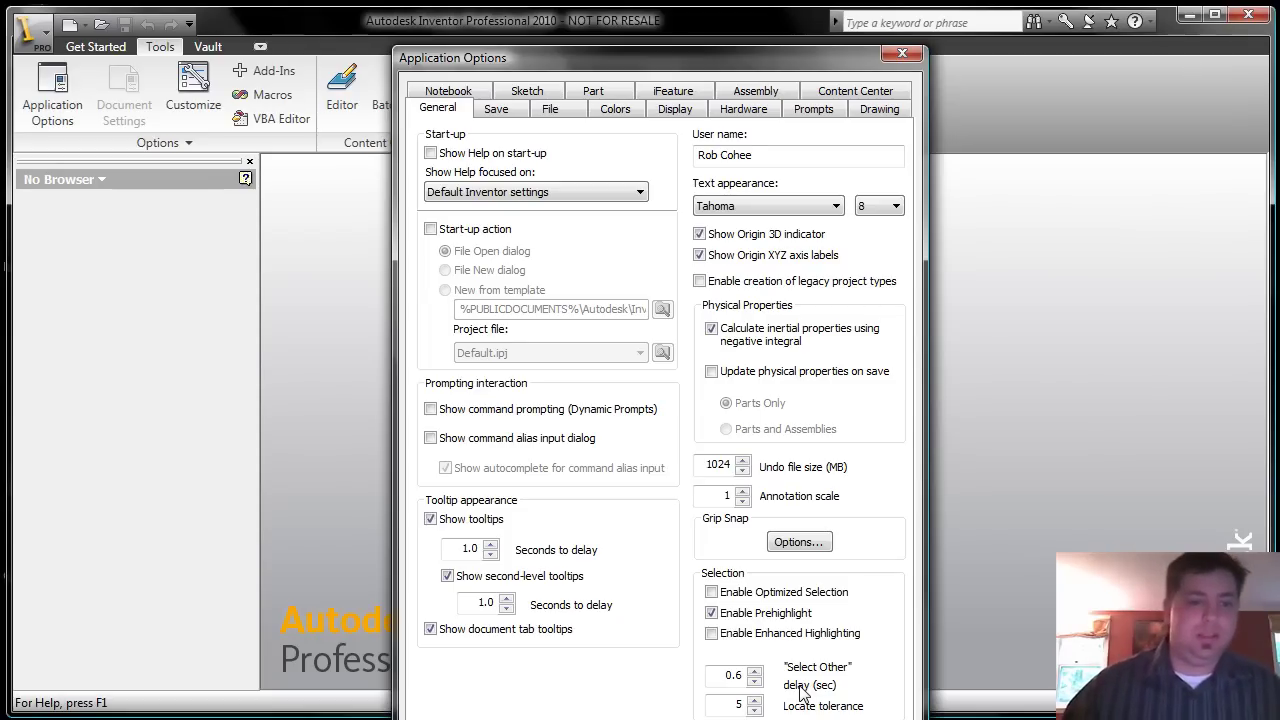
Try the High Contrast color scheme with a Gradient background in the application's color options.
{"action": "left_click", "coordinate": [615, 110]}
{"action": "left_click_drag", "start_coordinate": [655, 63], "coordinate": [661, 63]}
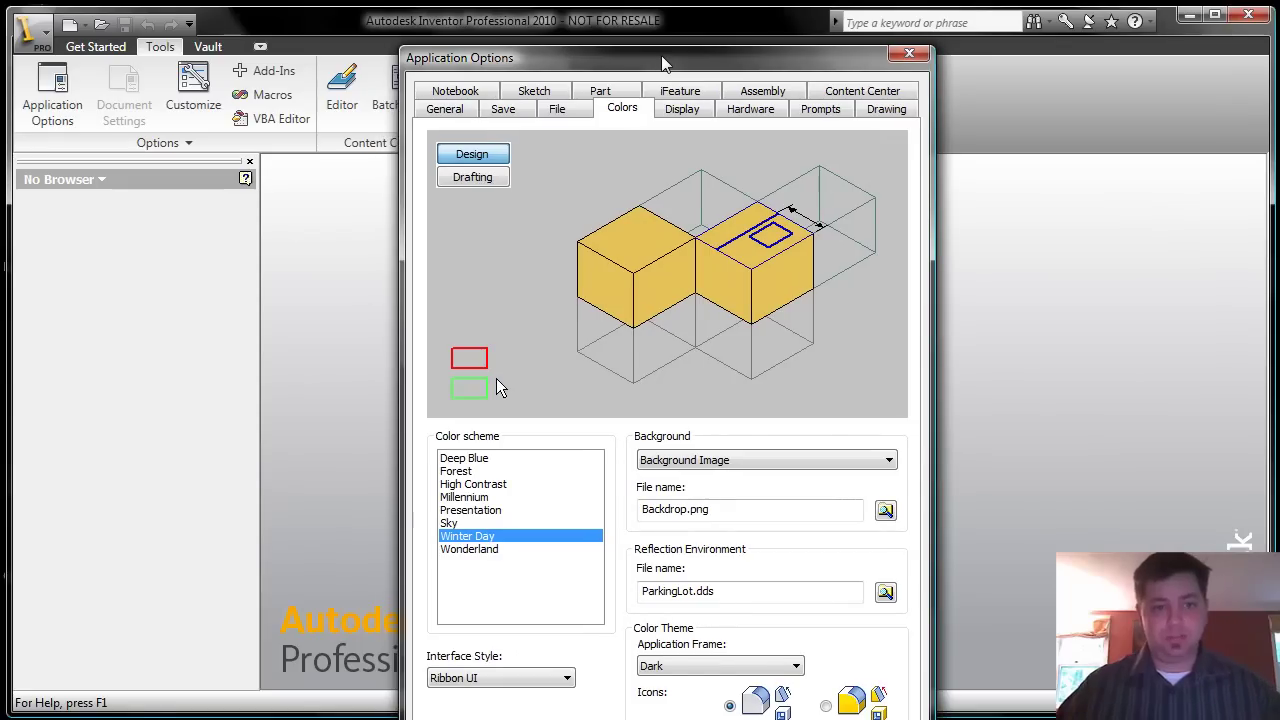
{"action": "left_click", "coordinate": [497, 485]}
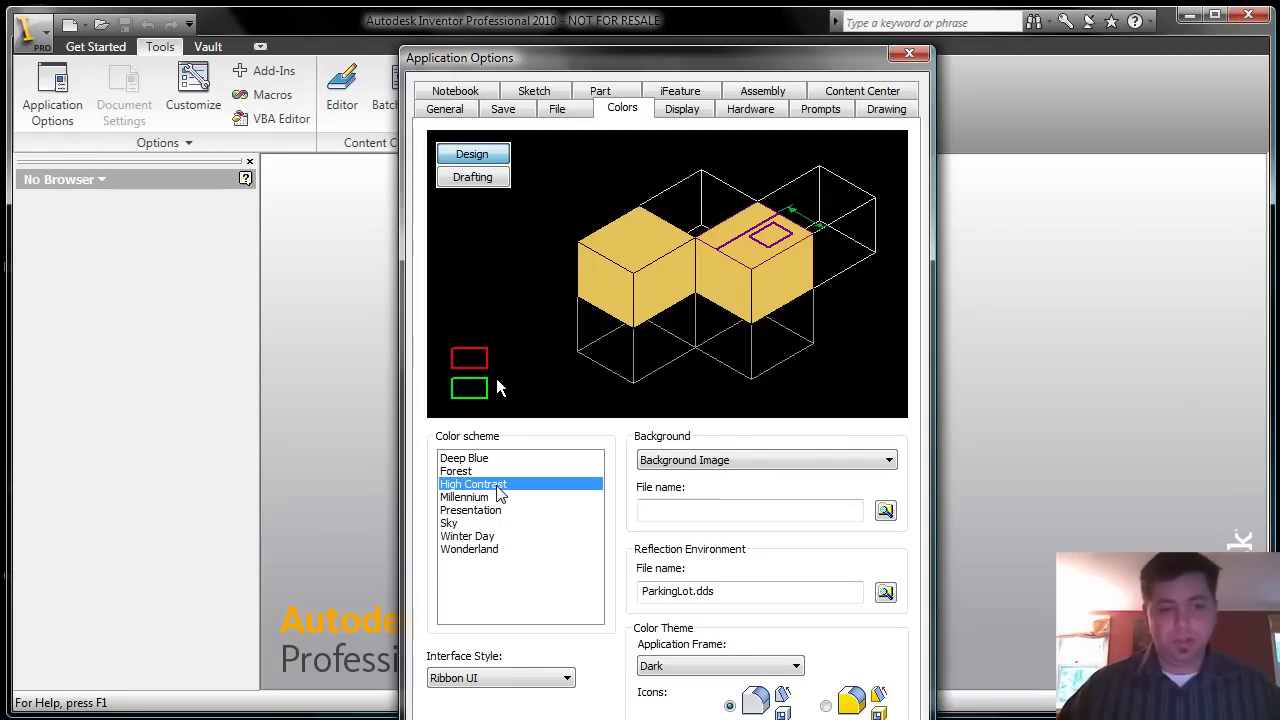
{"action": "left_click", "coordinate": [657, 462]}
{"action": "left_click", "coordinate": [696, 492]}
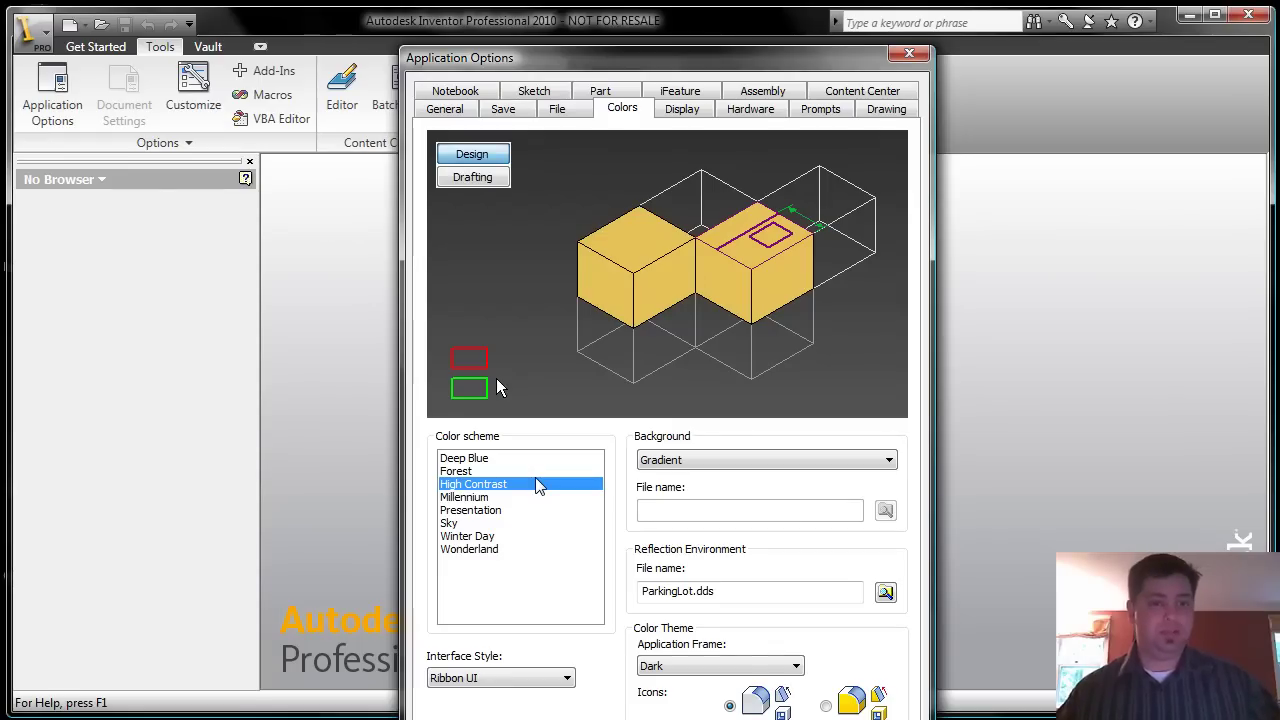
Set the color scheme to Winter Day and the background to Background Image using Backdrop.png.
{"action": "left_click", "coordinate": [487, 538]}
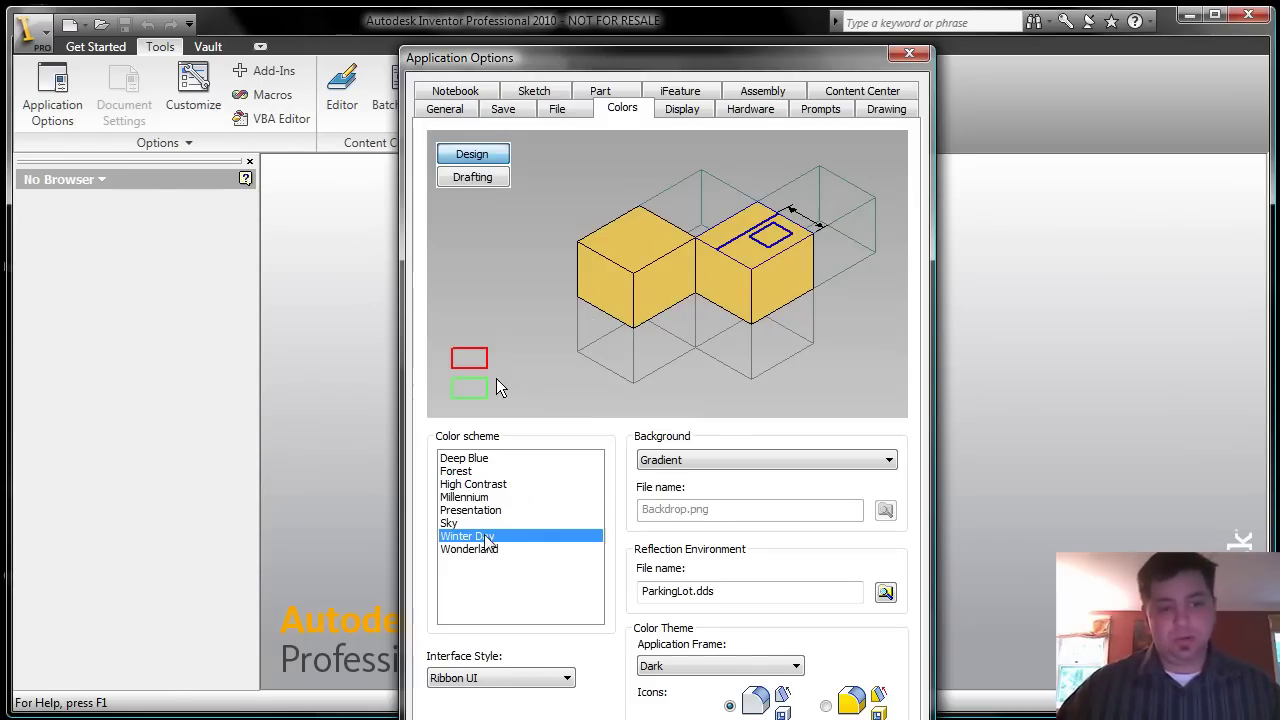
{"action": "left_click", "coordinate": [690, 459]}
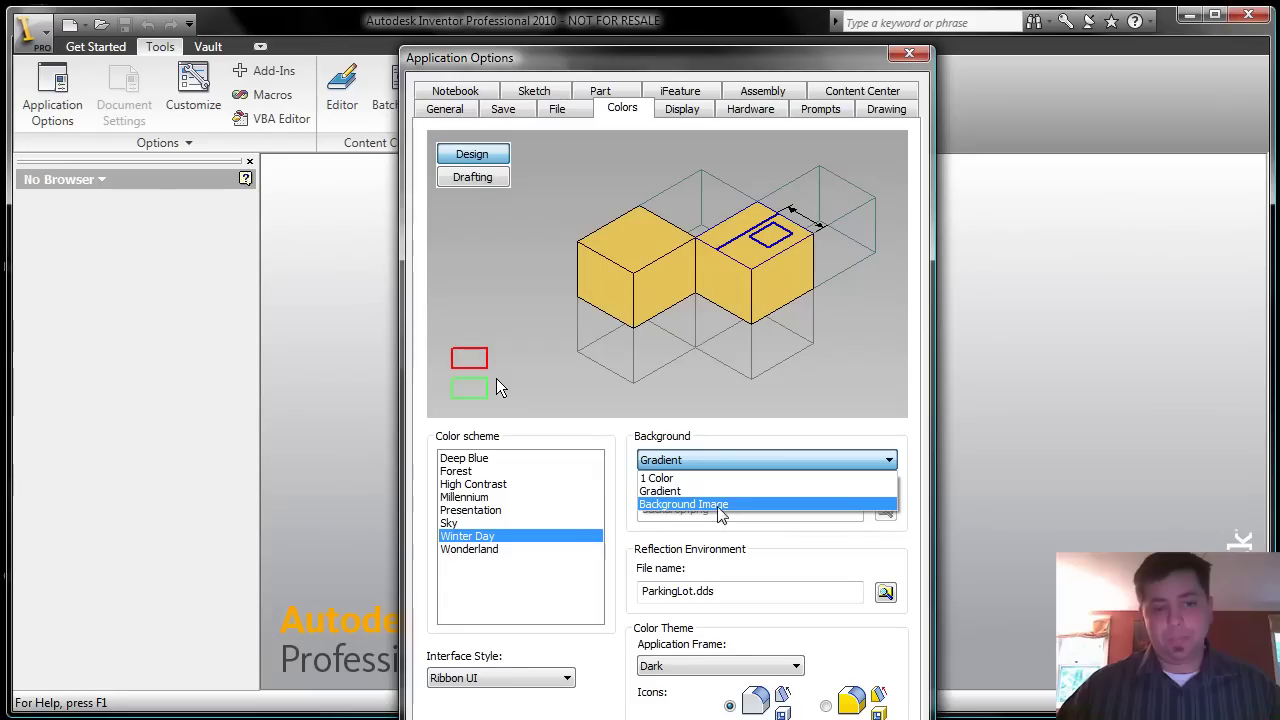
{"action": "left_click", "coordinate": [722, 505]}
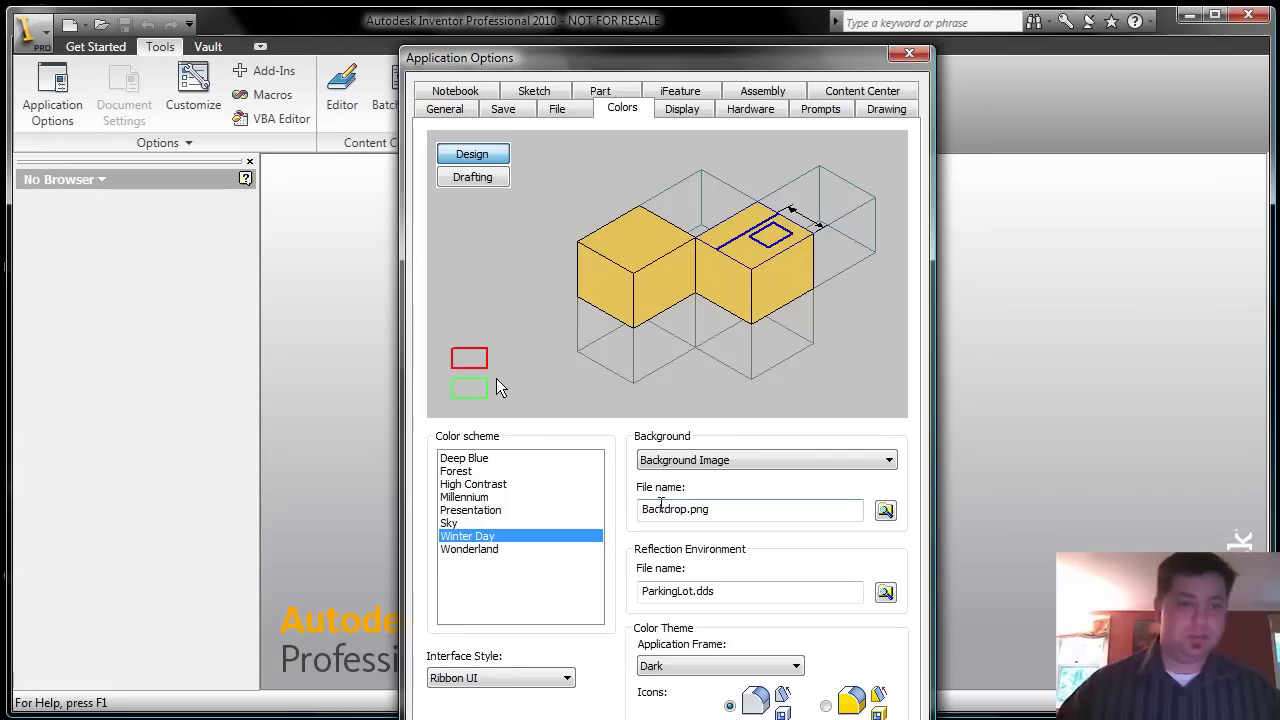
Review the Sketch, Part and Assembly application options and close the dialog.
{"action": "left_click", "coordinate": [553, 97]}
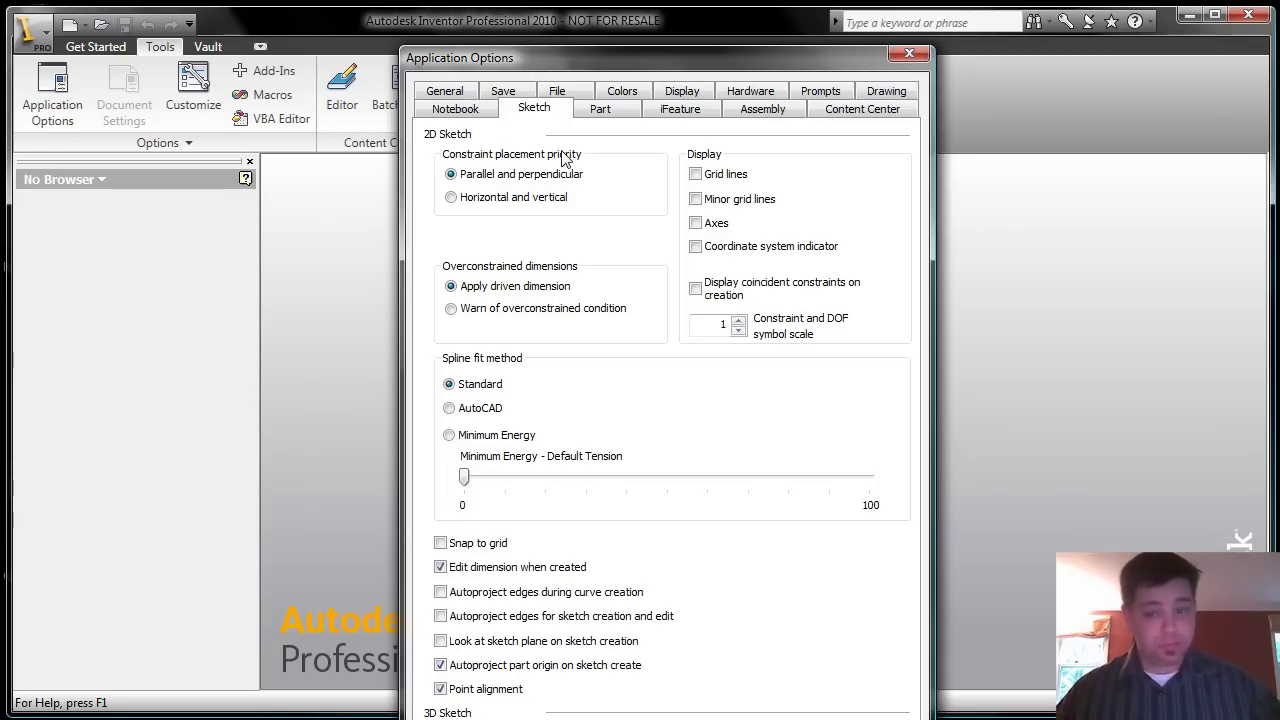
{"action": "left_click", "coordinate": [600, 112]}
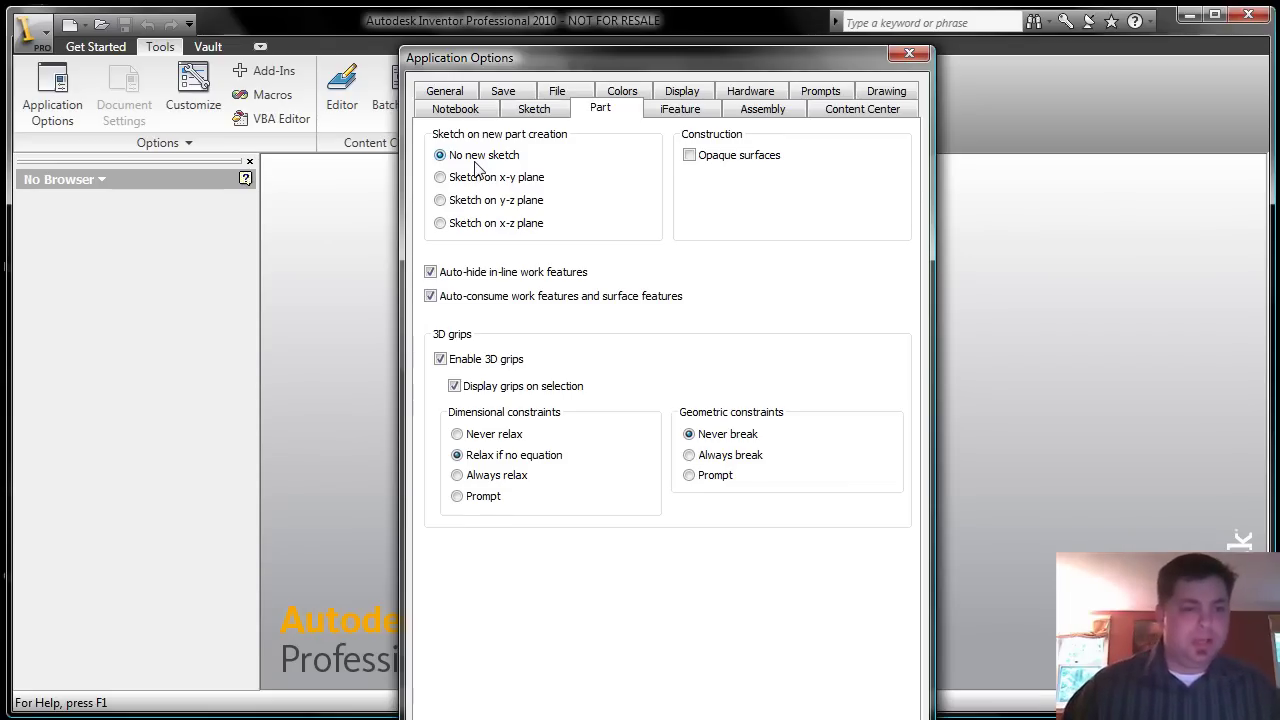
{"action": "left_click", "coordinate": [758, 109]}
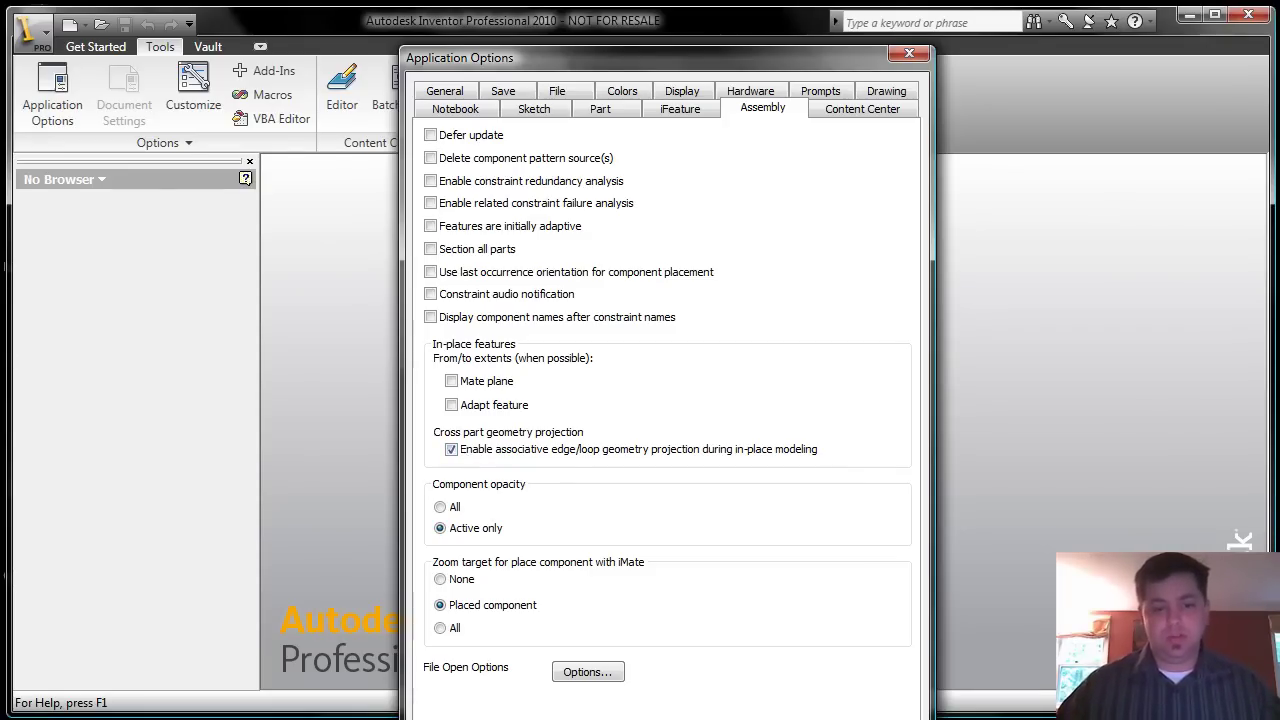
{"action": "key", "text": "Return"}
Create a new part file from the part template.
{"action": "left_click", "coordinate": [88, 47]}
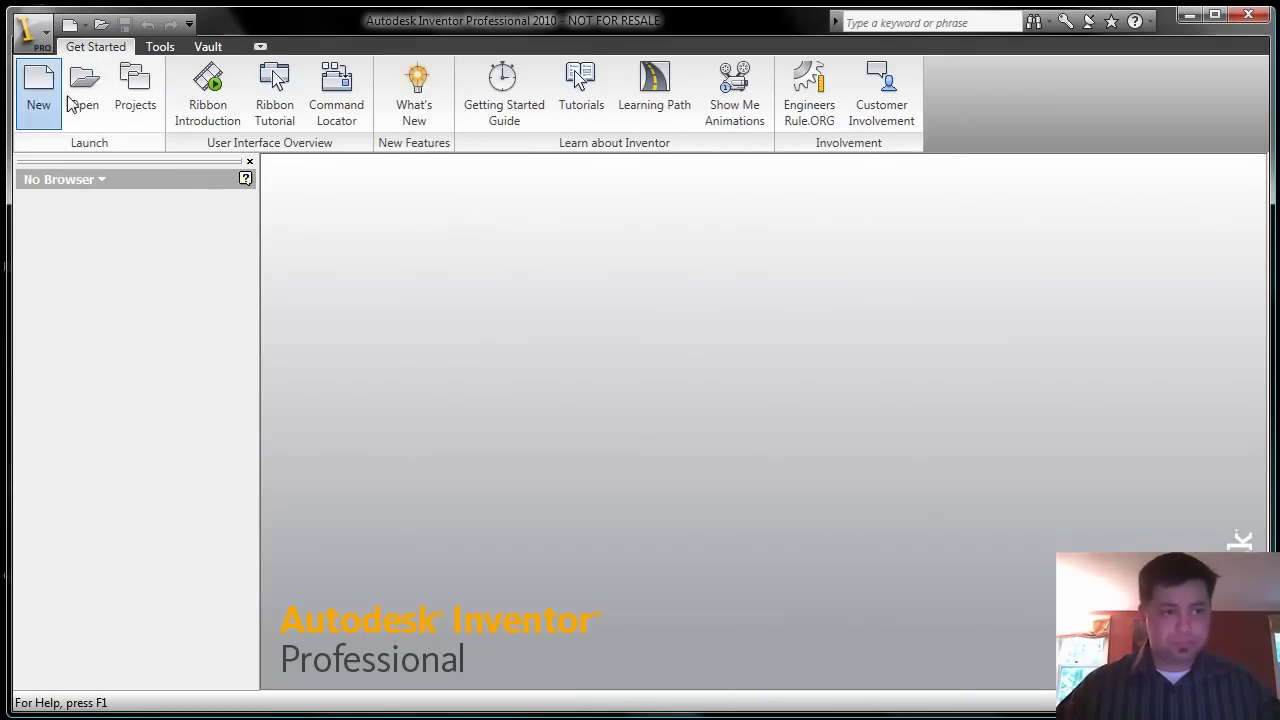
{"action": "left_click", "coordinate": [38, 95]}
{"action": "double_click", "coordinate": [616, 350]}
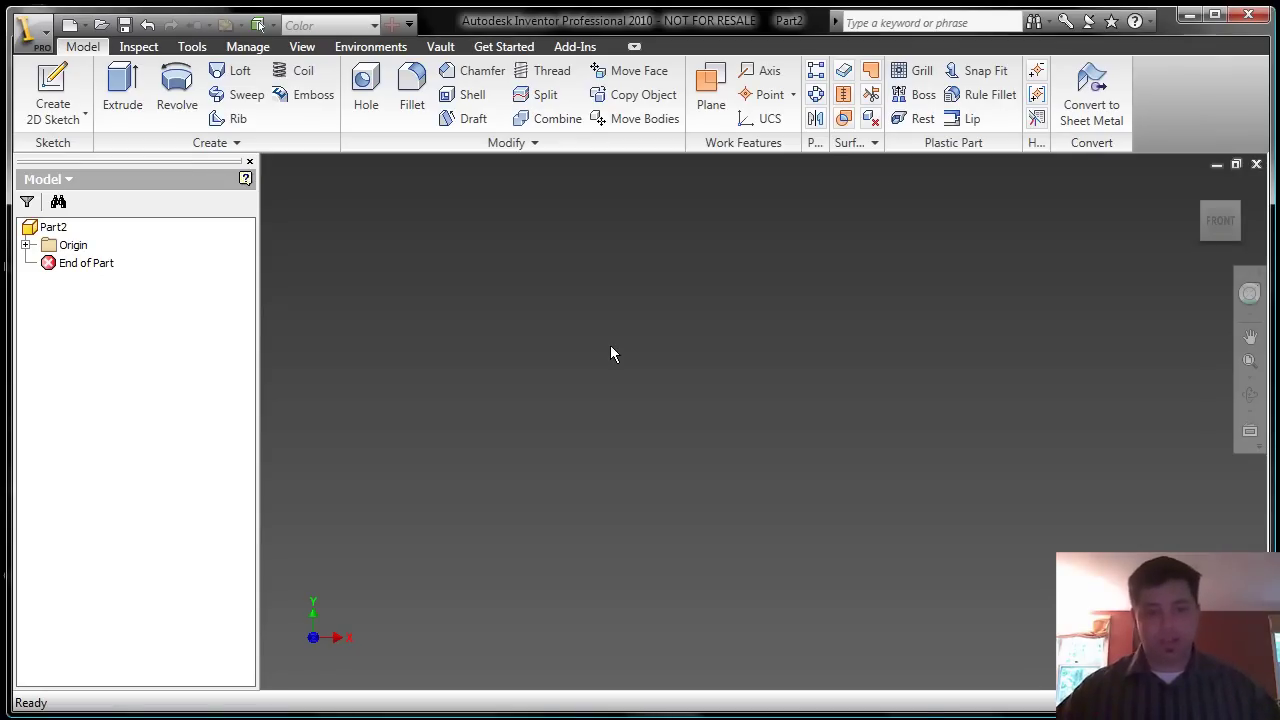
Start a new 2D sketch on the part's XY origin plane.
{"action": "right_click", "coordinate": [509, 364]}
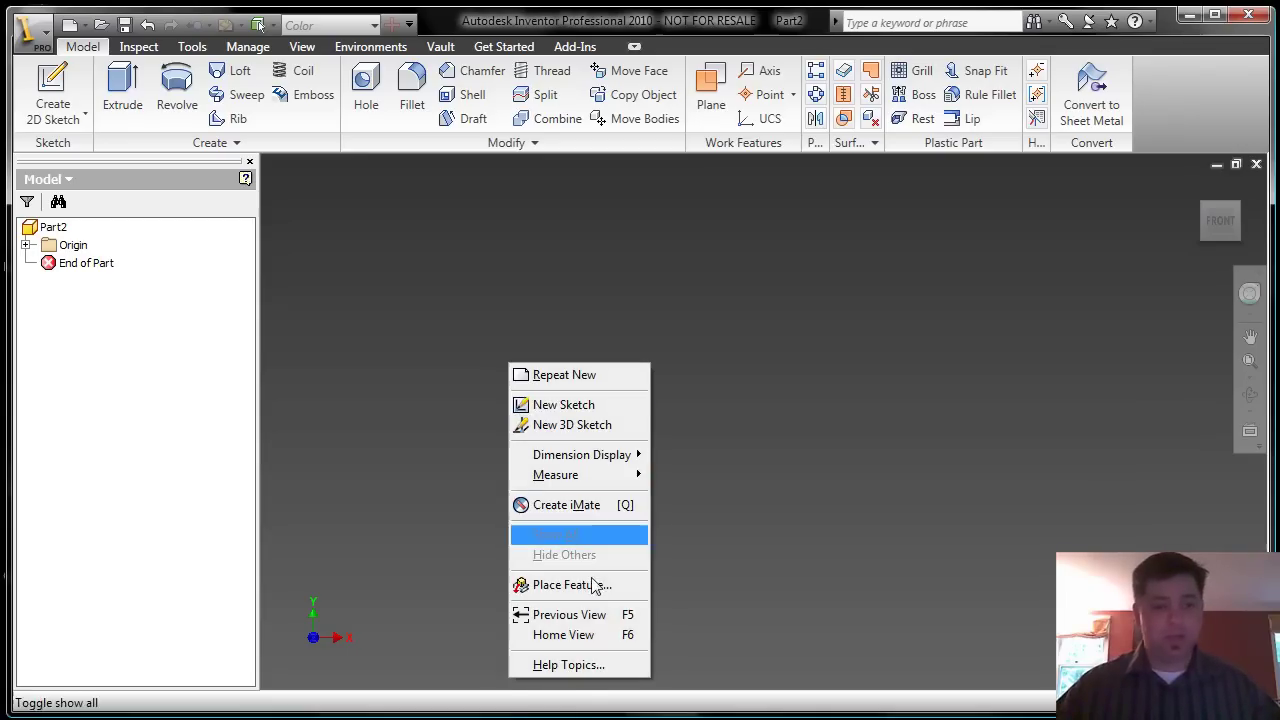
{"action": "left_click", "coordinate": [600, 633]}
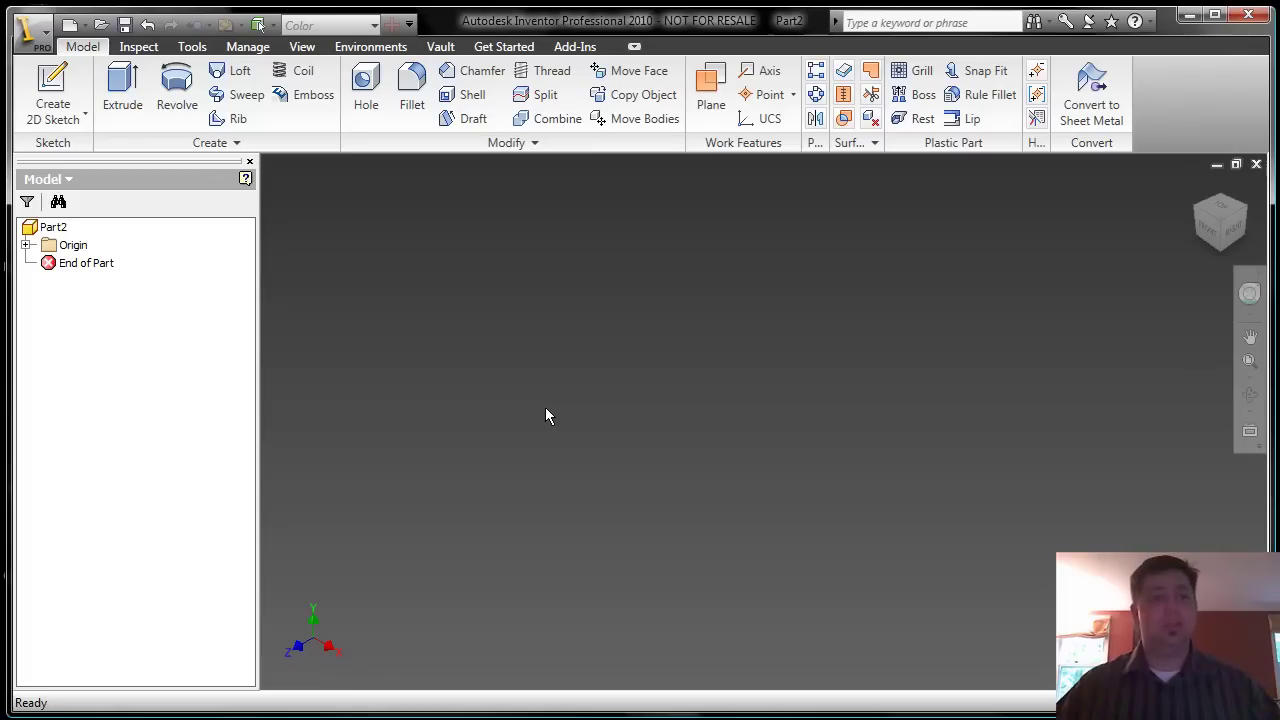
{"action": "right_click", "coordinate": [530, 390]}
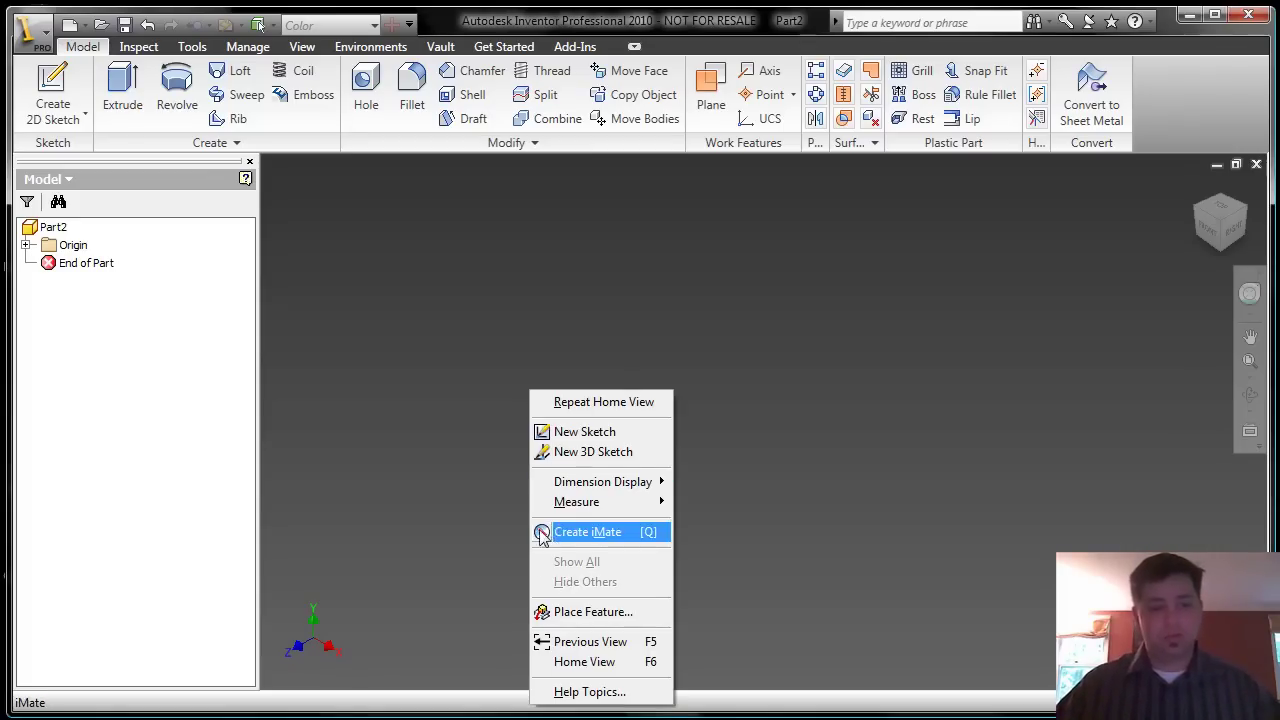
{"action": "left_click", "coordinate": [590, 661]}
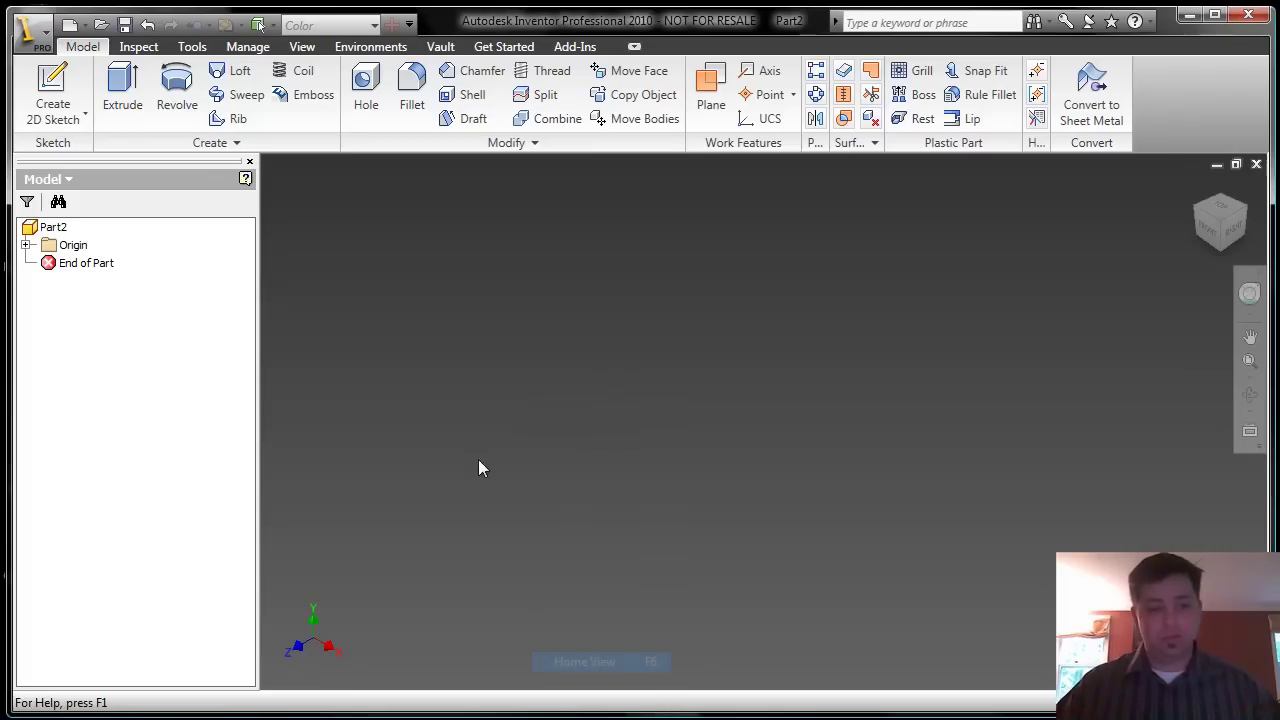
{"action": "left_click", "coordinate": [26, 245]}
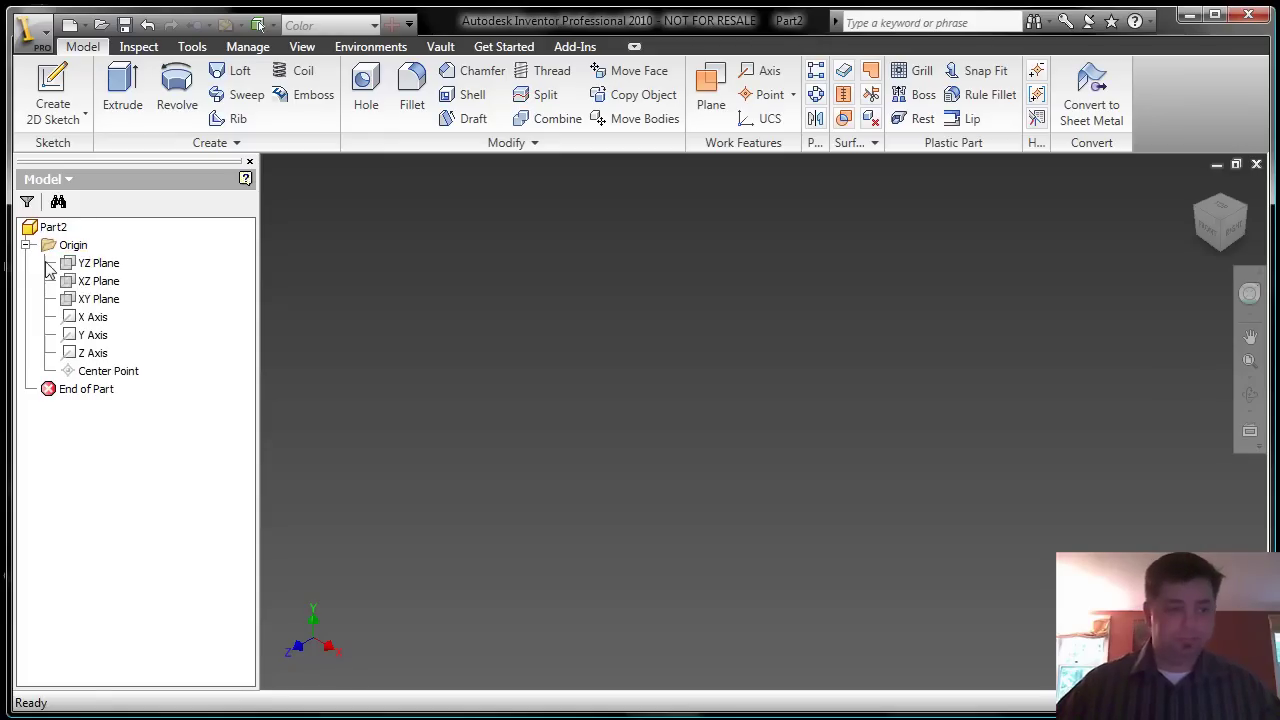
{"action": "right_click", "coordinate": [79, 304]}
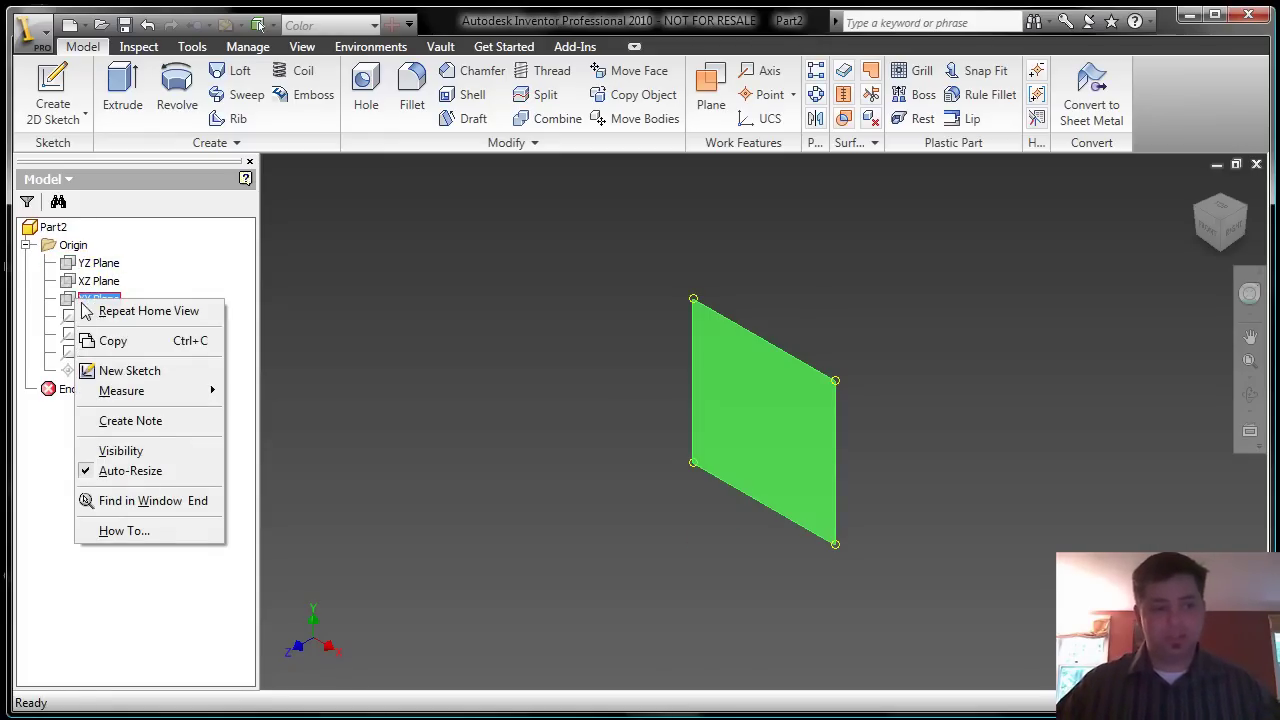
{"action": "left_click", "coordinate": [129, 370]}
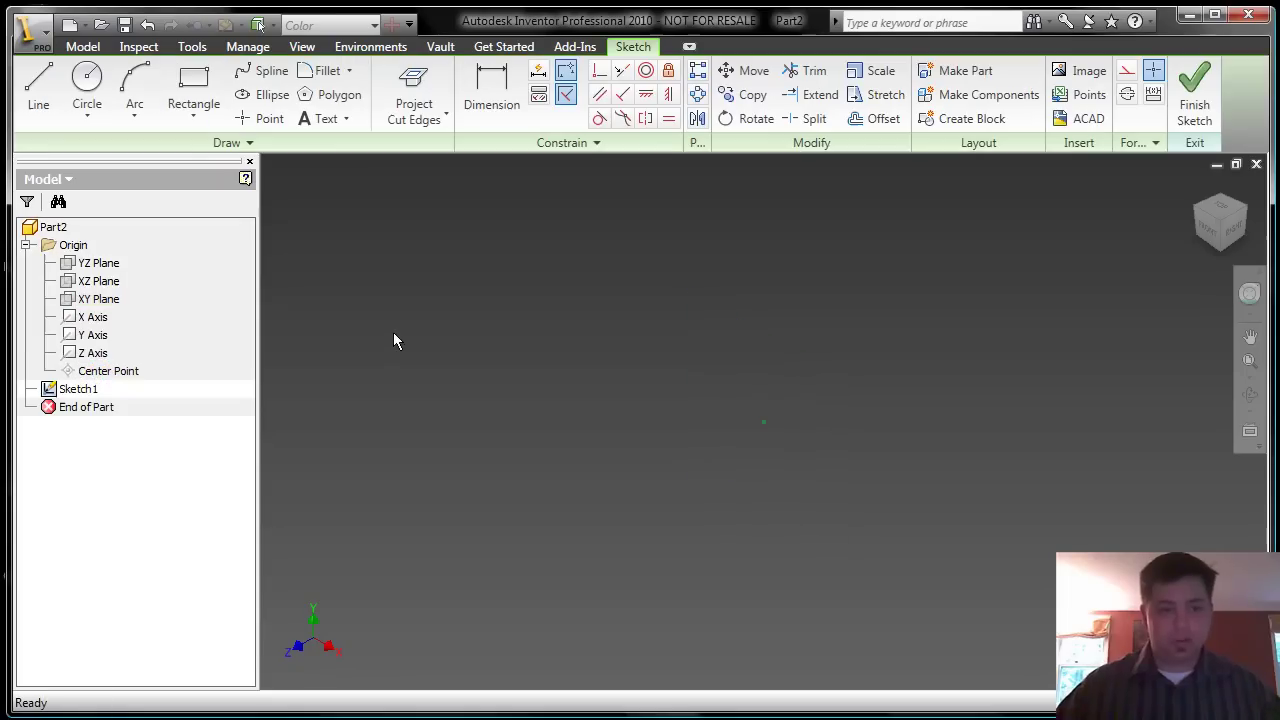
Sketch a rectangle from the origin and a smaller one adjoining its side on the same base line, and finish the sketch.
{"action": "key", "text": "r"}
{"action": "left_click", "coordinate": [764, 421]}
{"action": "left_click", "coordinate": [922, 343]}
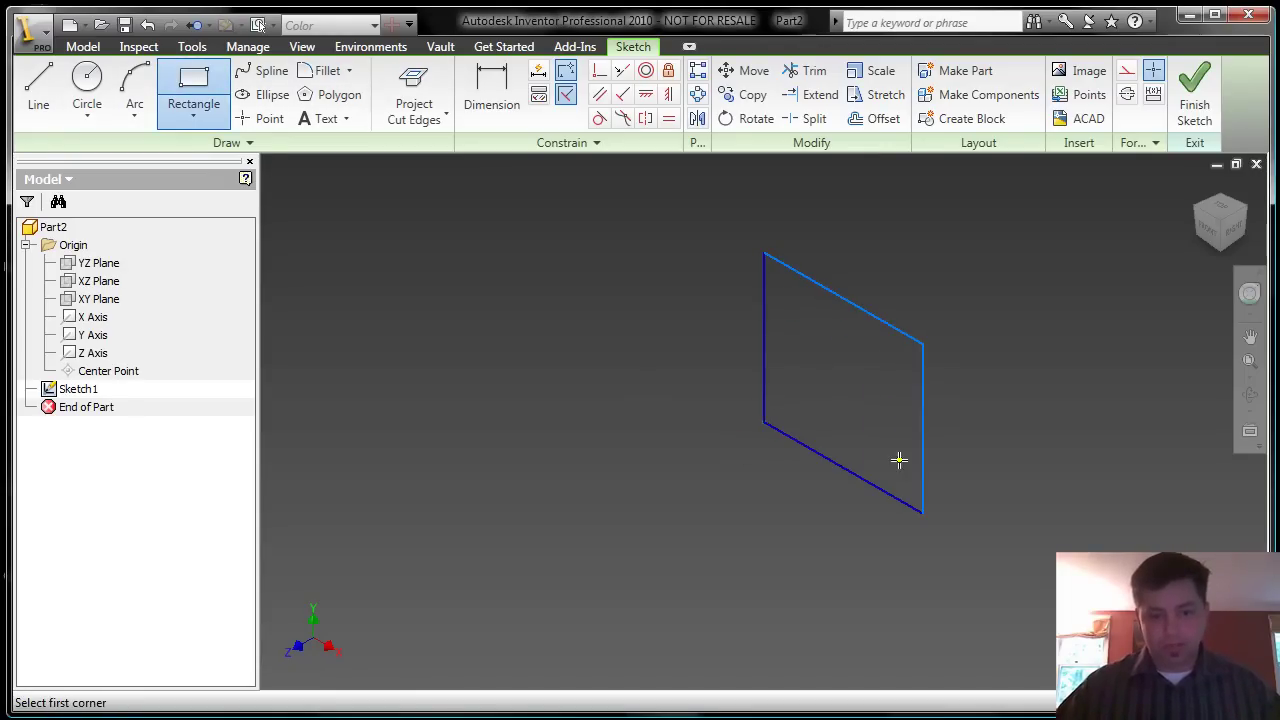
{"action": "left_click", "coordinate": [922, 512]}
{"action": "left_click", "coordinate": [1024, 487]}
{"action": "right_click", "coordinate": [460, 297]}
{"action": "key", "text": "F2"}
{"action": "left_click_drag", "start_coordinate": [476, 281], "coordinate": [416, 272]}
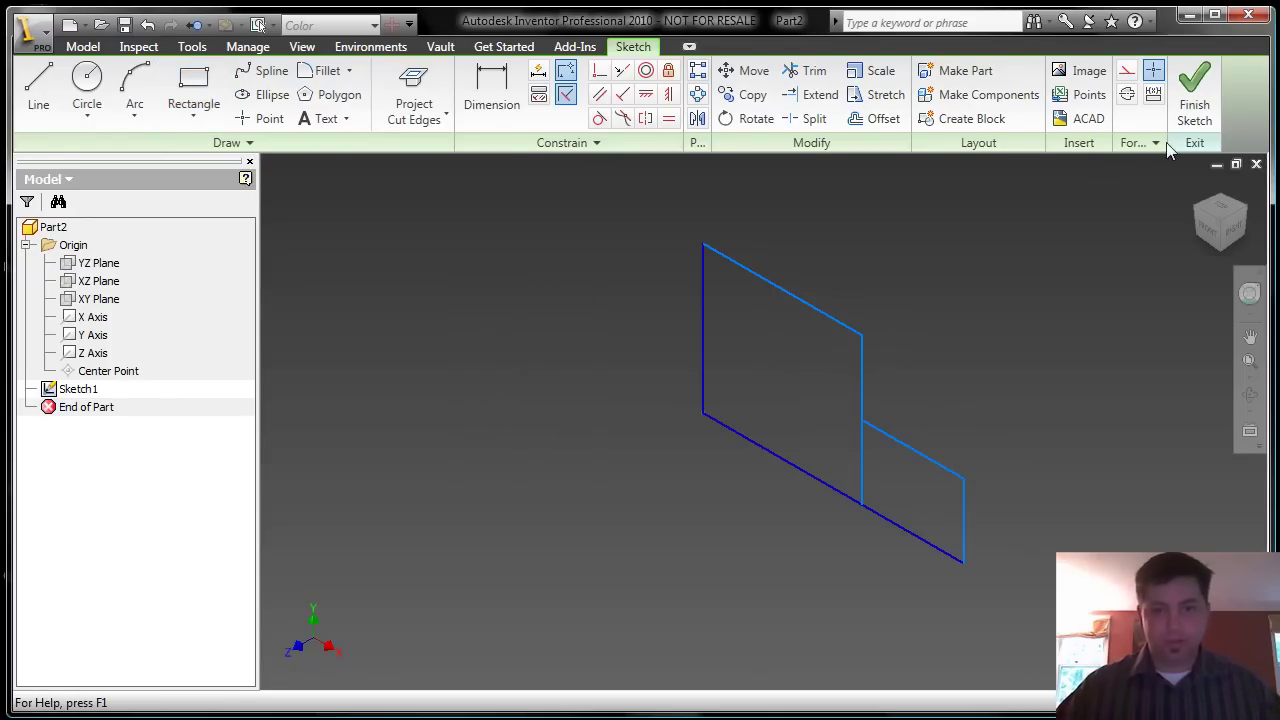
{"action": "left_click", "coordinate": [1194, 95]}
Revolve both rectangles as one solid with Full extents about the large rectangle's base line.
{"action": "left_click", "coordinate": [186, 95]}
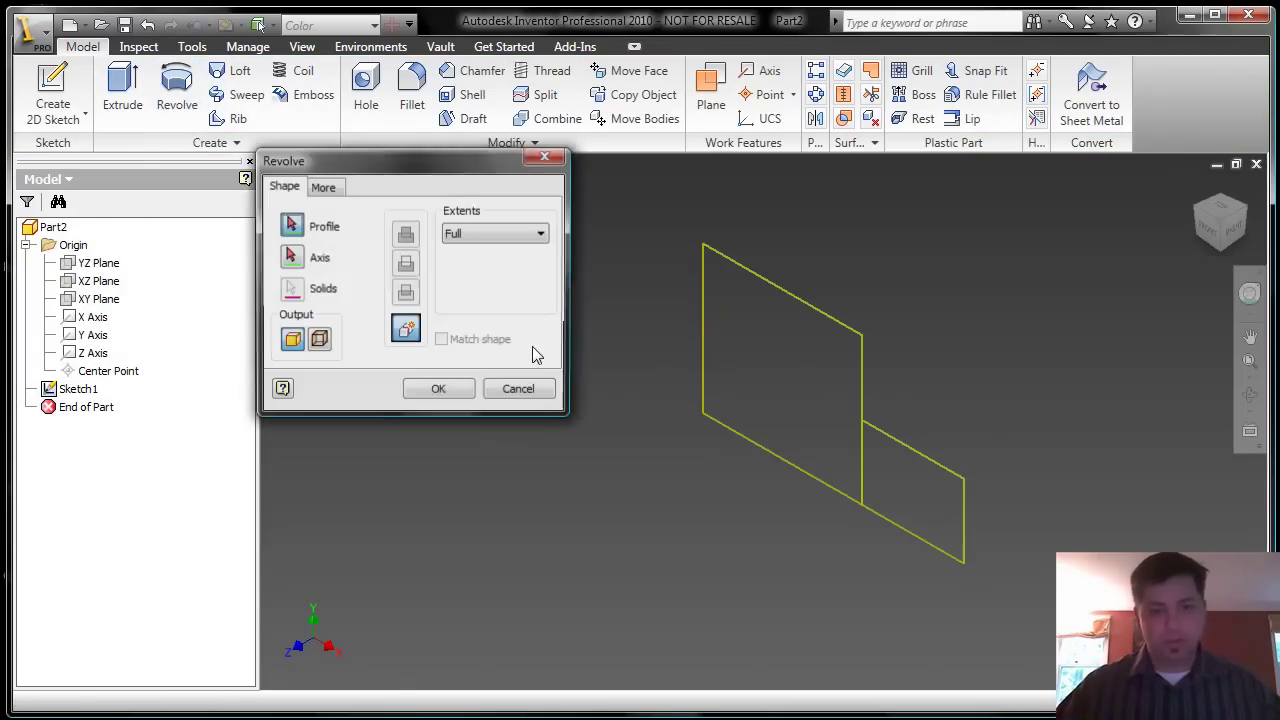
{"action": "left_click", "coordinate": [757, 434]}
{"action": "left_click", "coordinate": [886, 494]}
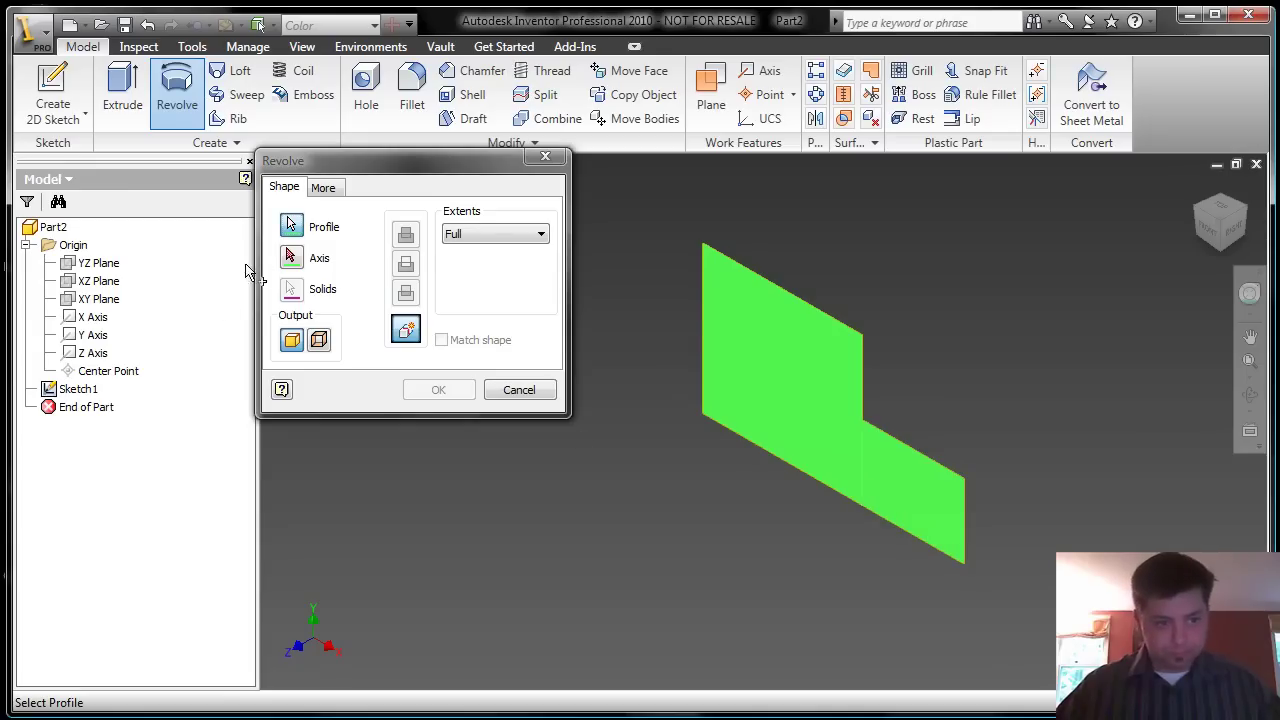
{"action": "left_click", "coordinate": [291, 257]}
{"action": "left_click", "coordinate": [775, 451]}
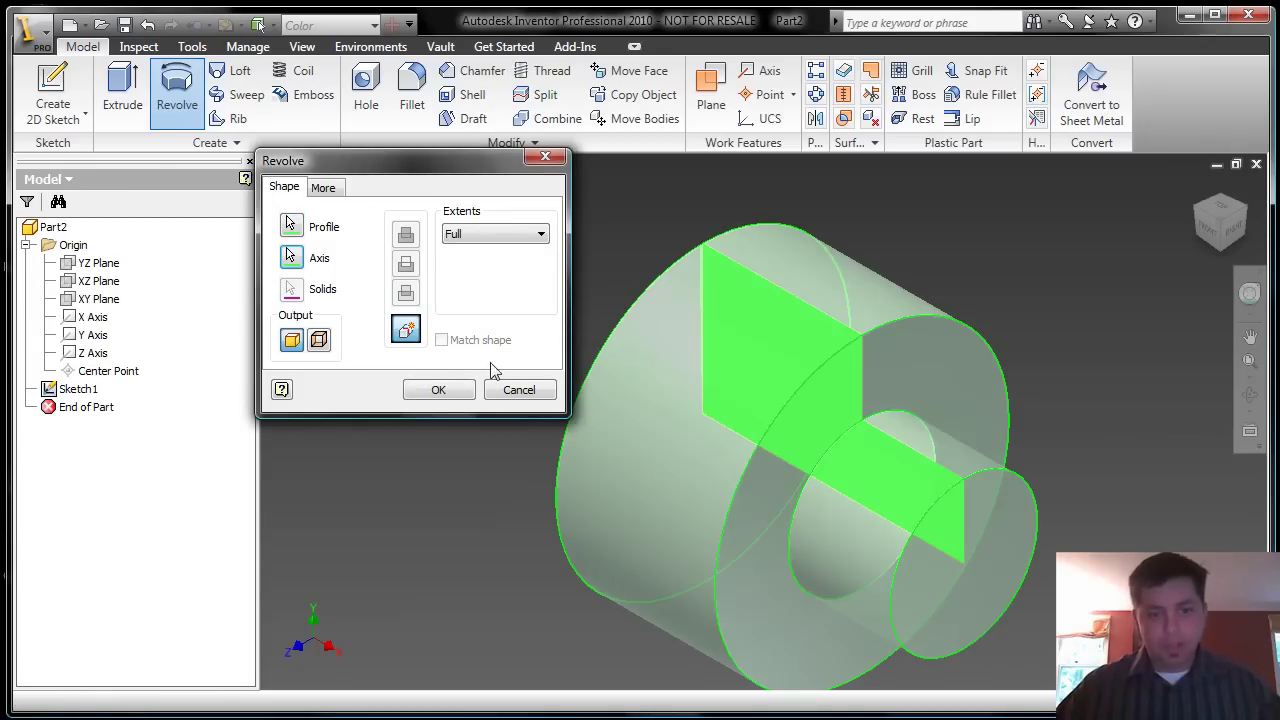
{"action": "left_click", "coordinate": [457, 392]}
{"action": "middle_click_drag", "start_coordinate": [458, 399], "coordinate": [455, 370]}
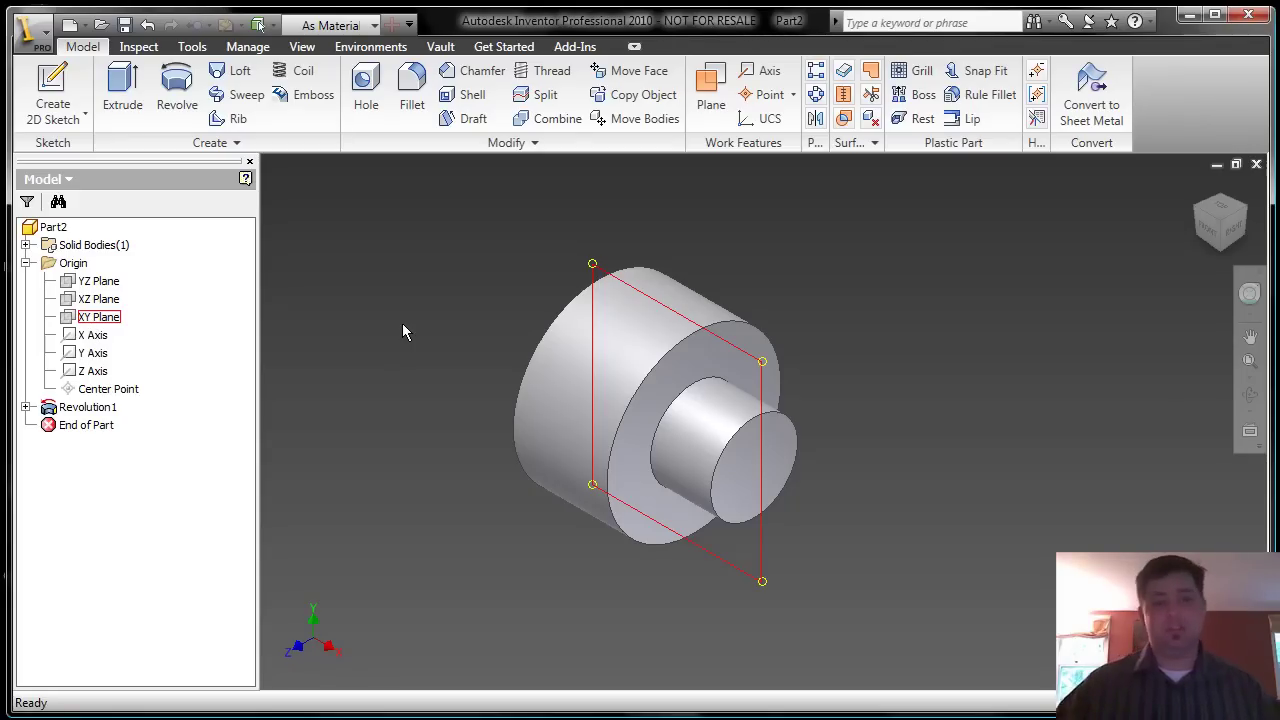
{"action": "left_click", "coordinate": [414, 289]}
{"action": "left_click", "coordinate": [390, 276]}
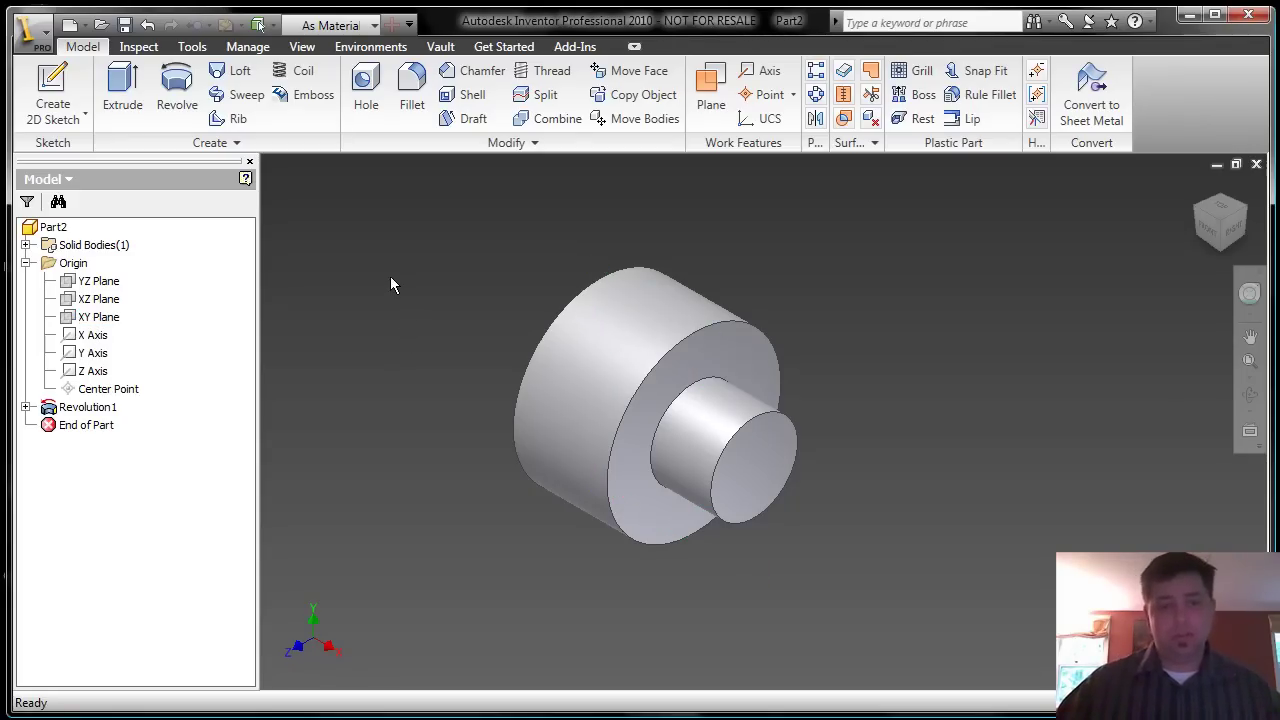